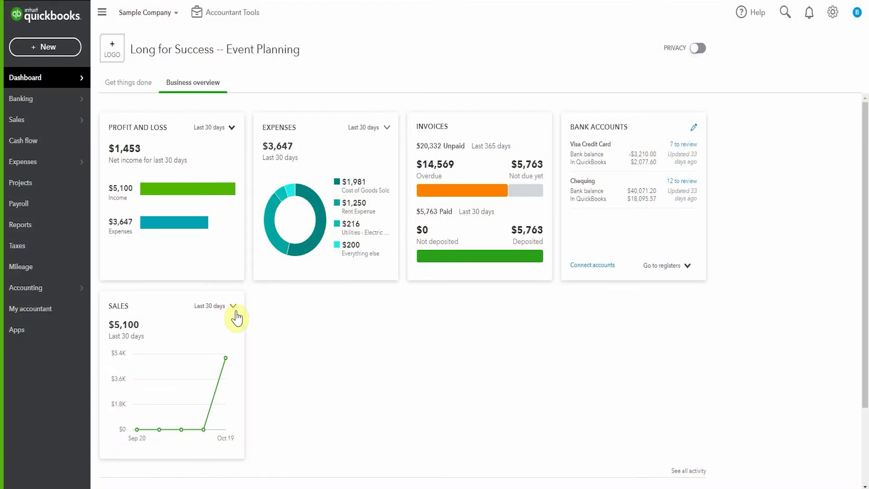
# - Go to the Chequing bank feed and expand the 13/08/2021 $480 ATM deposit
pyautogui.click(50, 140)
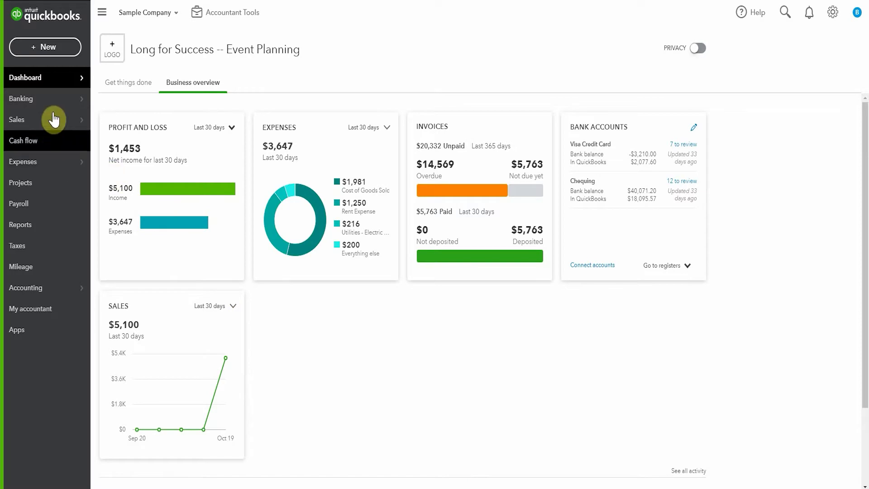
pyautogui.click(40, 101)
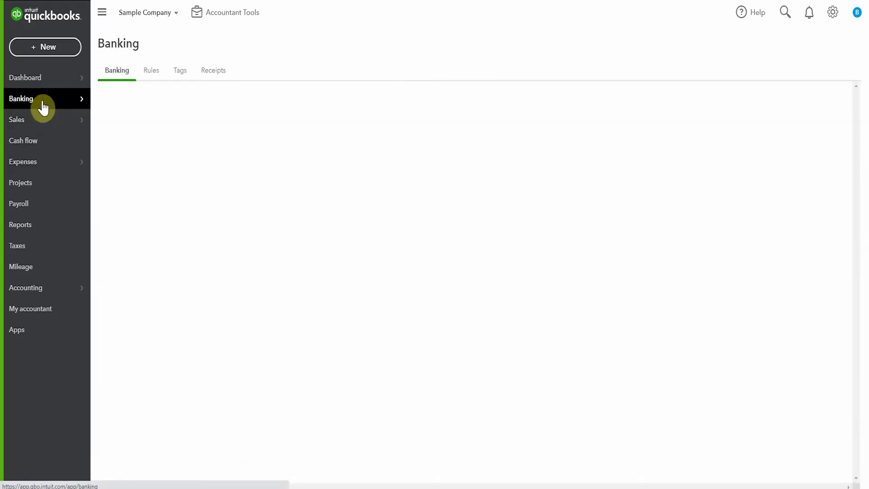
pyautogui.scroll(-1, 488, 185)
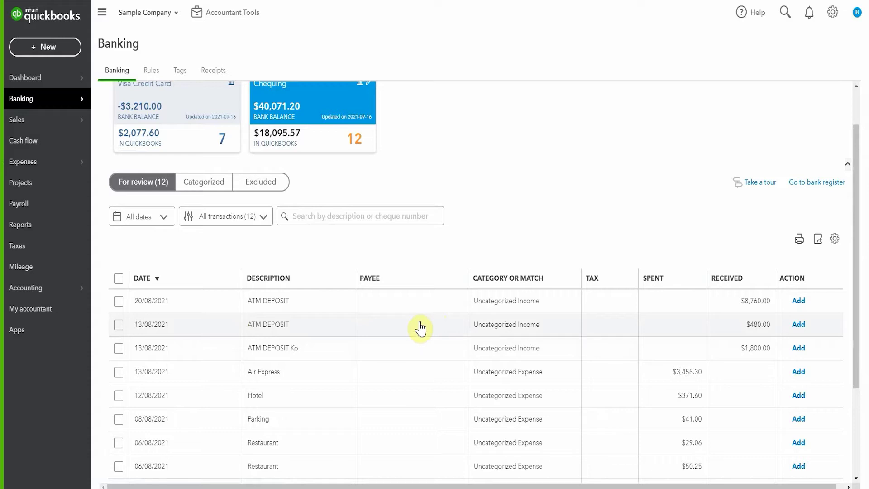
pyautogui.click(419, 326)
# - Match invoice 1017 with a 500.00 payment and turn on Resolve for the −$20 difference
pyautogui.click(202, 354)
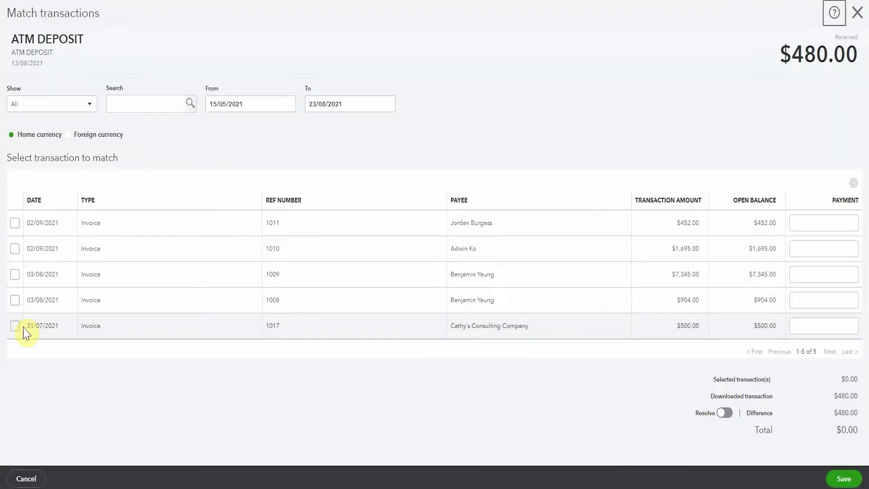
pyautogui.scroll(3, 230, 393)
pyautogui.click(14, 326)
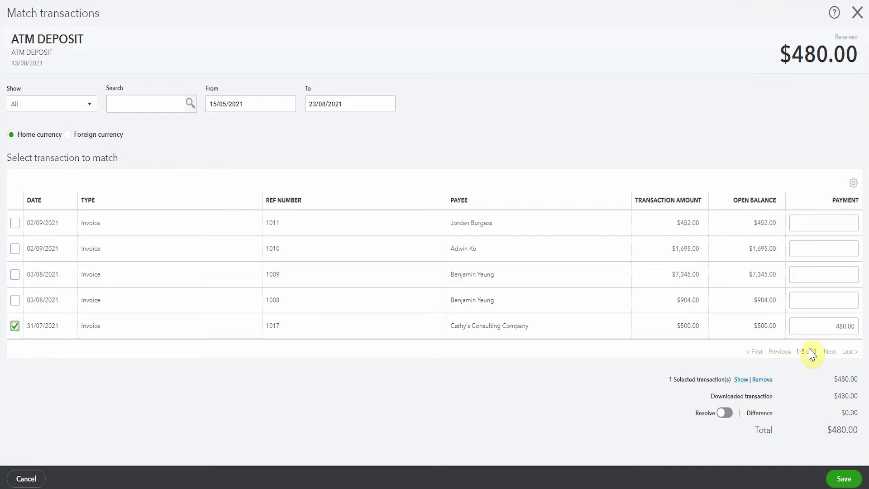
pyautogui.moveTo(825, 330); pyautogui.dragTo(860, 328)
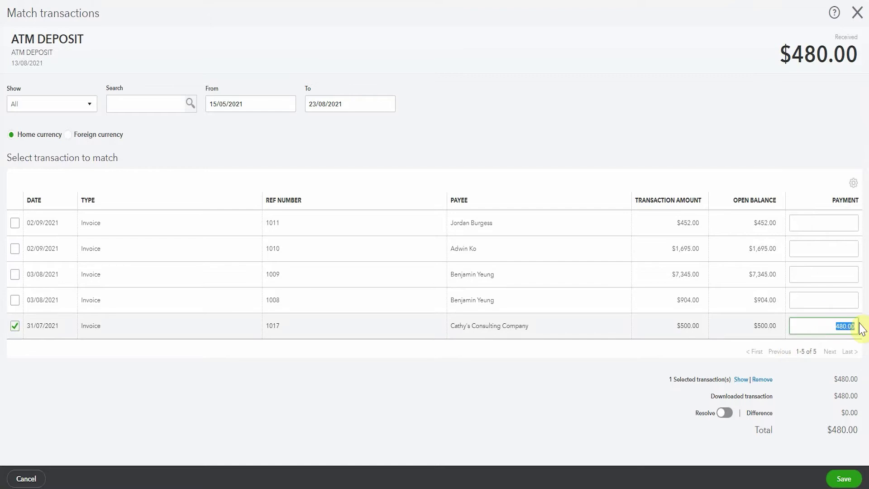
pyautogui.write('500')
pyautogui.press('Tab')
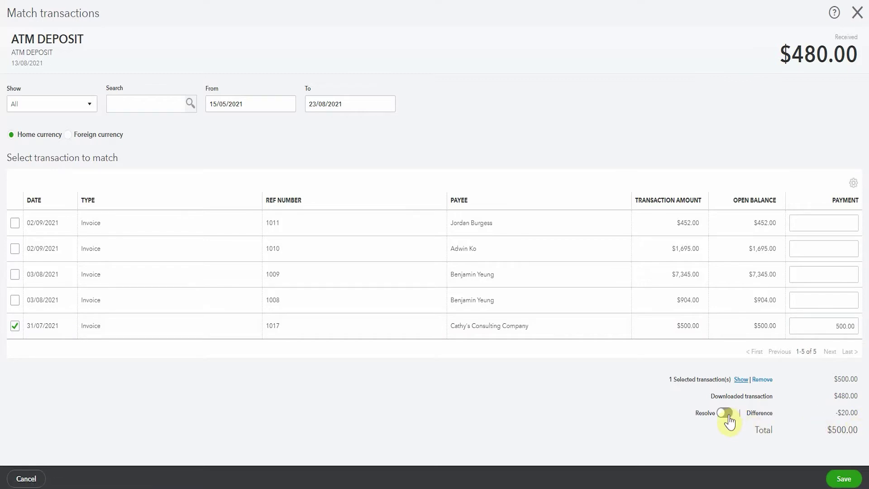
pyautogui.click(725, 413)
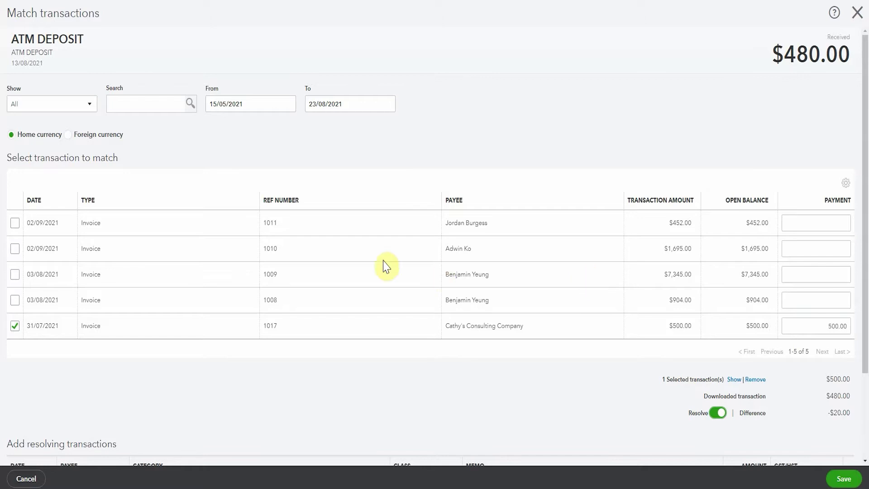
pyautogui.scroll(-3, 108, 430)
# - Book the −20.00 resolving line to Credit Card Fees, GST/HST Exempt (Purchases), and save the match
pyautogui.click(139, 379)
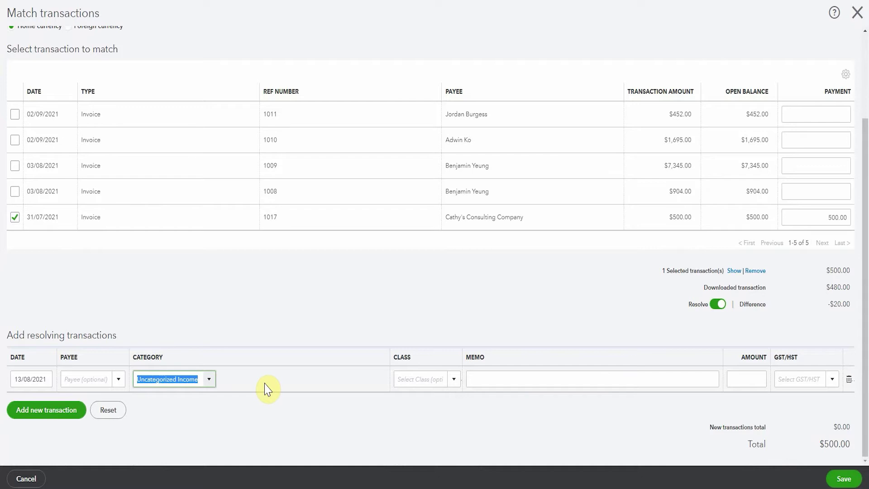
pyautogui.write('Cr')
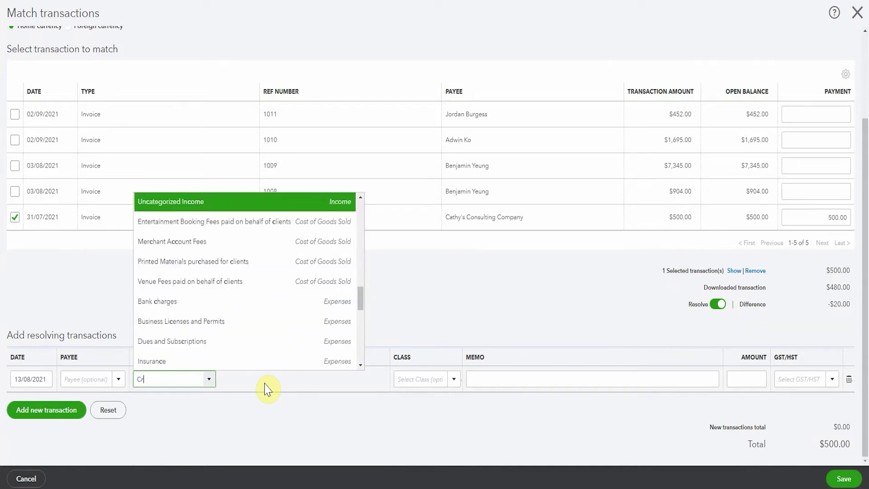
pyautogui.write('edit Card Fees')
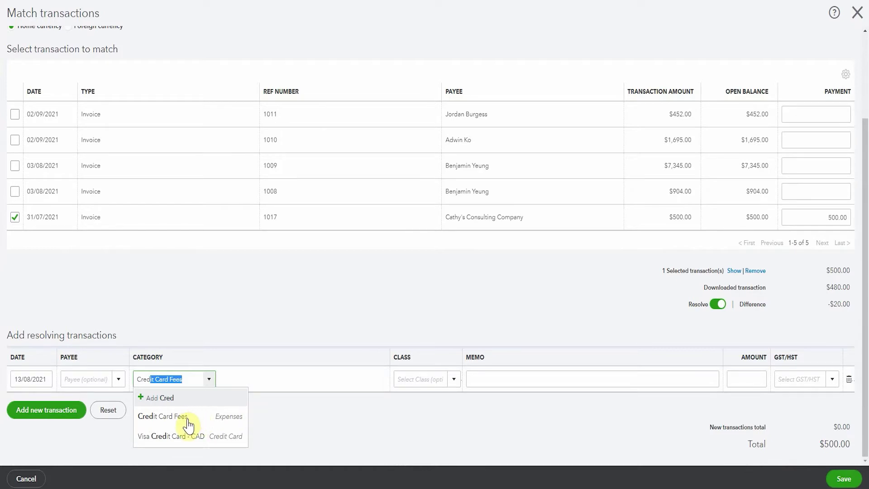
pyautogui.click(741, 377)
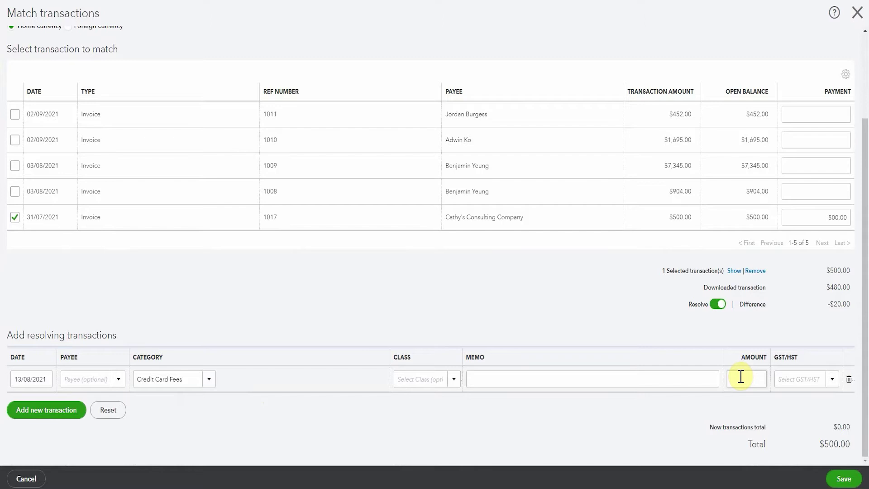
pyautogui.write('-20.00')
pyautogui.click(813, 380)
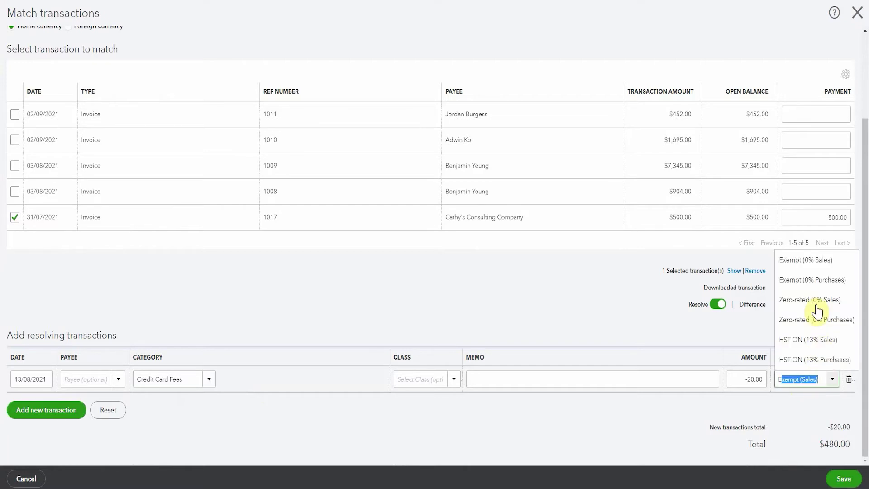
pyautogui.click(811, 281)
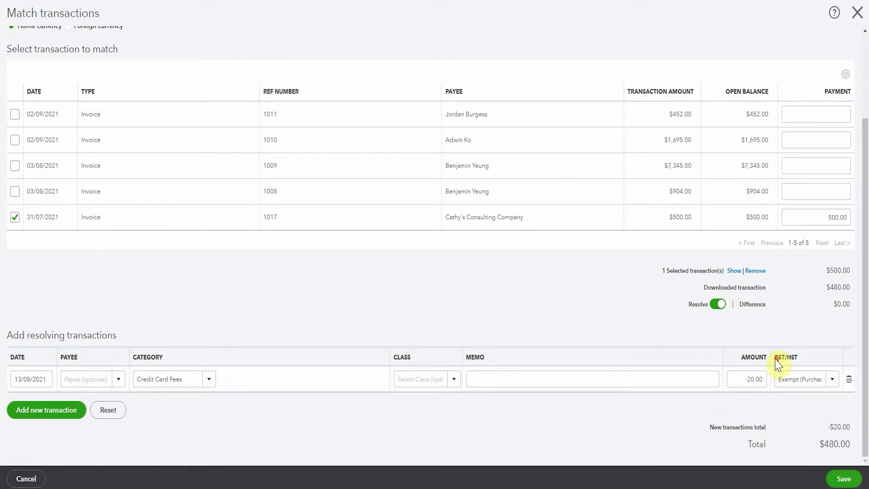
pyautogui.scroll(3, 775, 367)
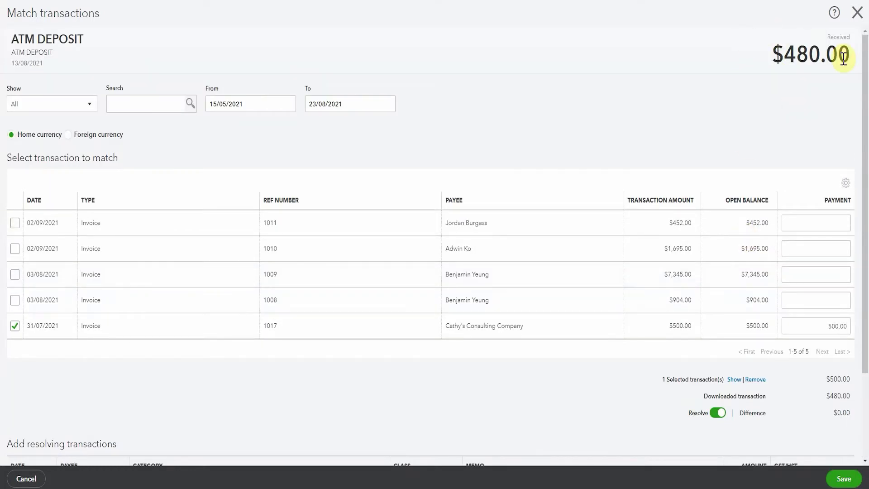
pyautogui.scroll(-3, 808, 135)
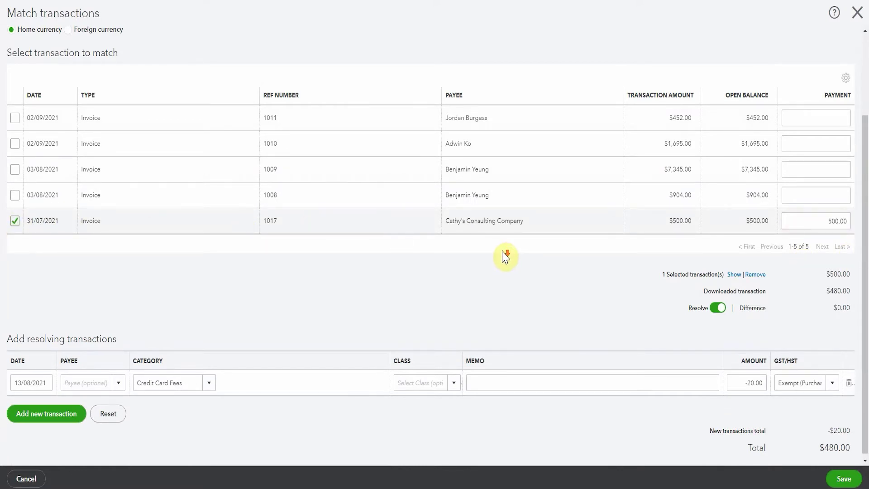
pyautogui.scroll(-1, 292, 375)
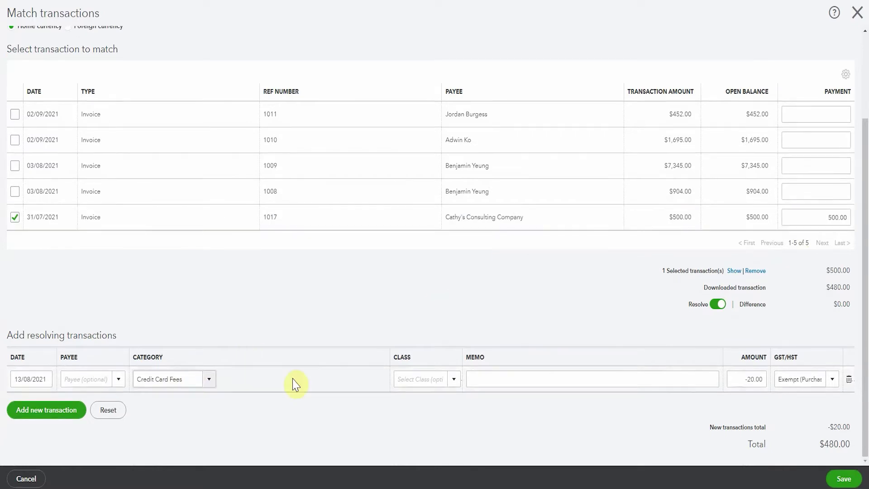
pyautogui.click(843, 479)
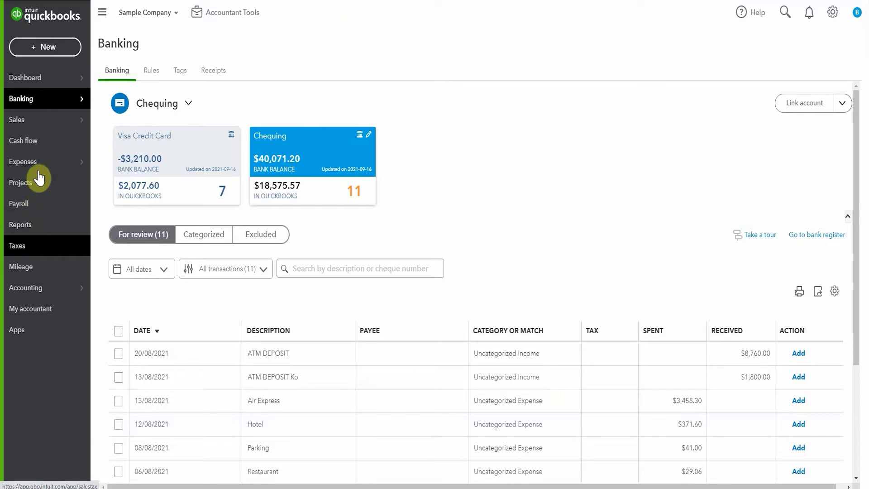
pyautogui.moveTo(18, 119)
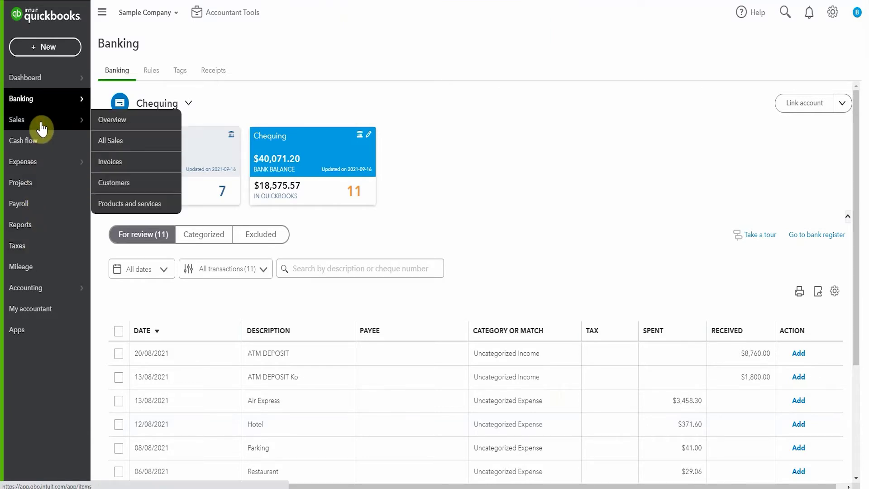
# - Search customers for 'cath', review Cathy's Consulting Company's record, then go to Reports
pyautogui.click(135, 142)
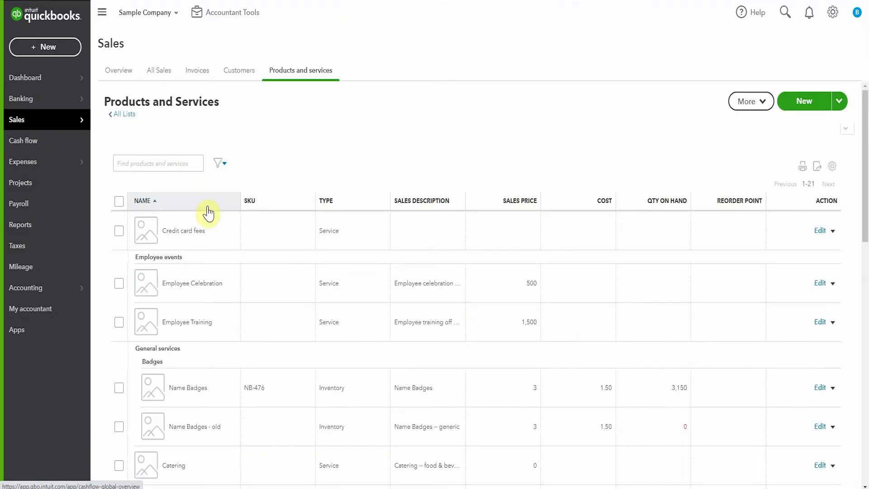
pyautogui.click(233, 71)
pyautogui.click(241, 229)
pyautogui.write('cat')
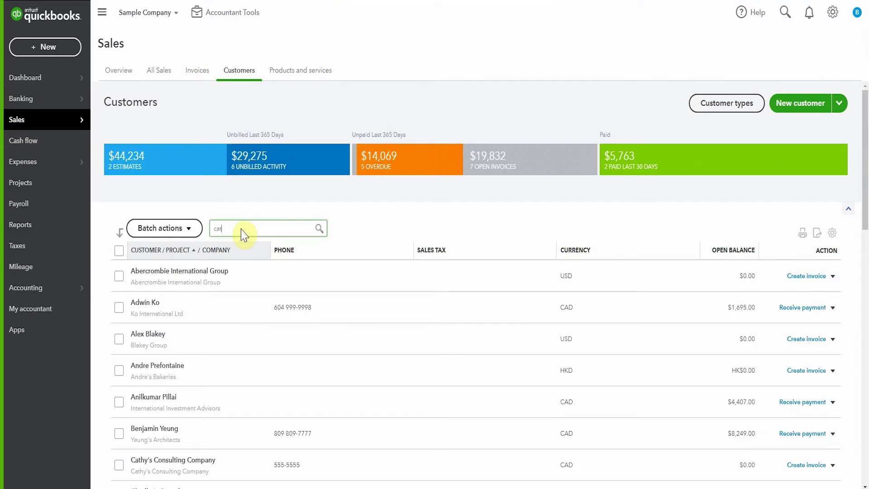
pyautogui.write('h')
pyautogui.click(252, 287)
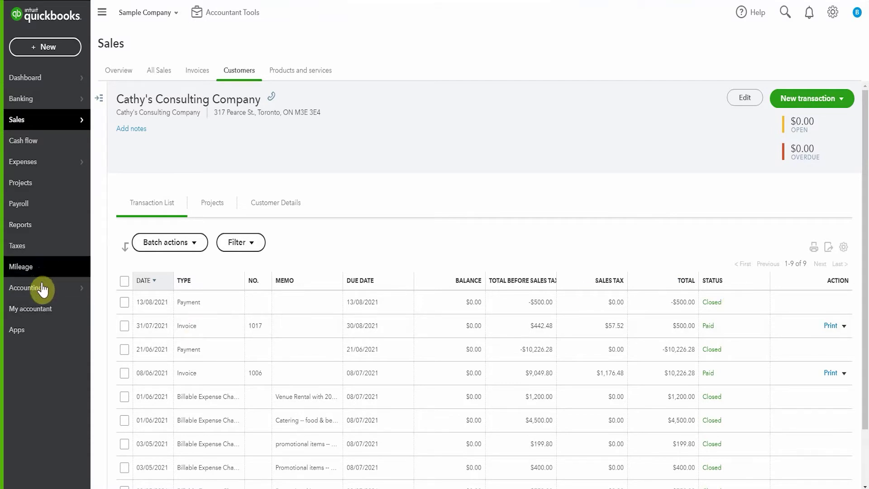
pyautogui.click(32, 230)
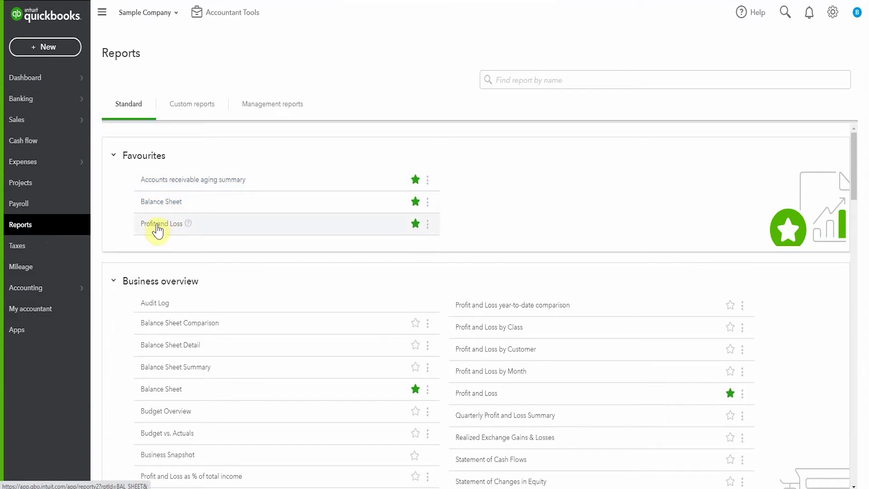
# - Open the Profit and Loss report to confirm the 20.00 Credit Card Fees expense
pyautogui.click(157, 226)
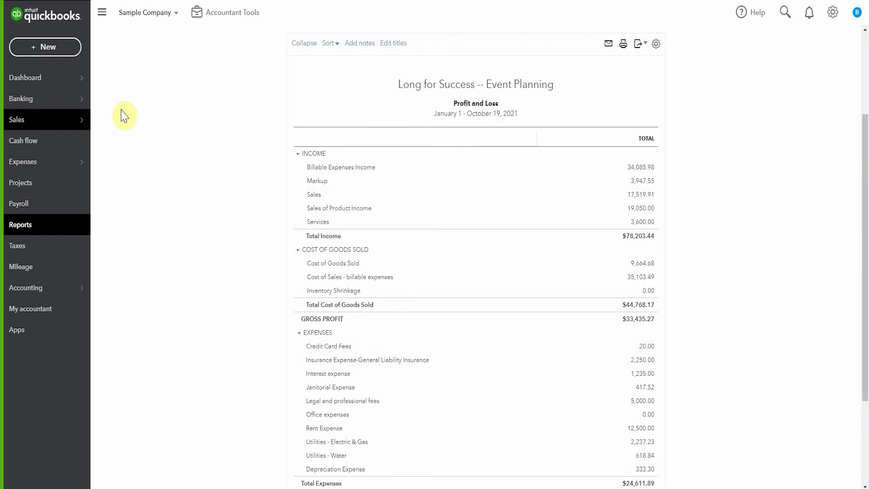
pyautogui.click(57, 53)
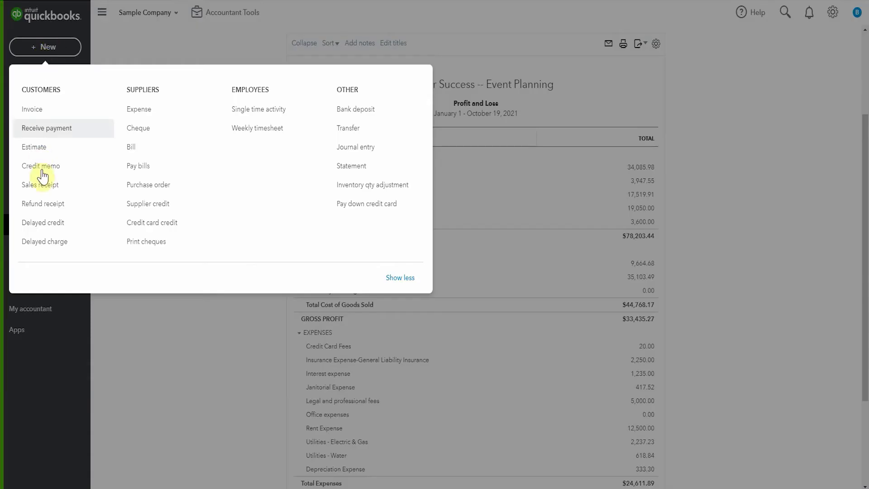
# - Open the existing sales receipt 1018 from the recent sales receipts list
pyautogui.click(46, 189)
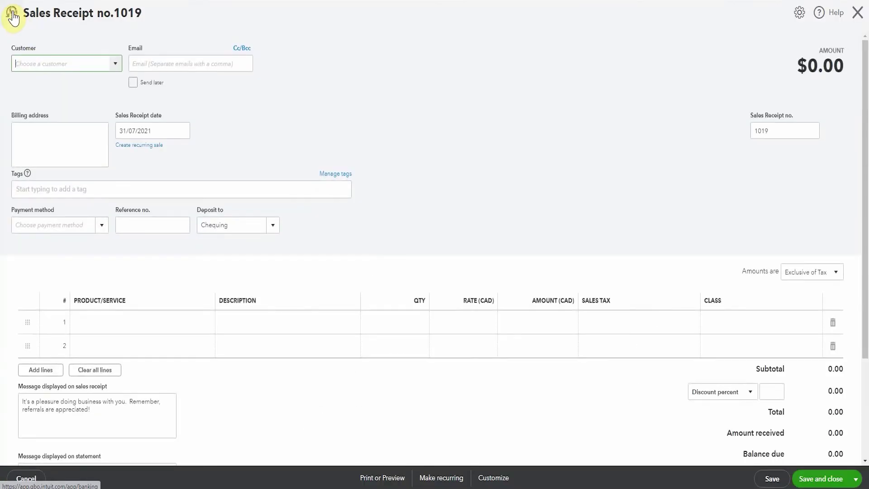
pyautogui.click(13, 18)
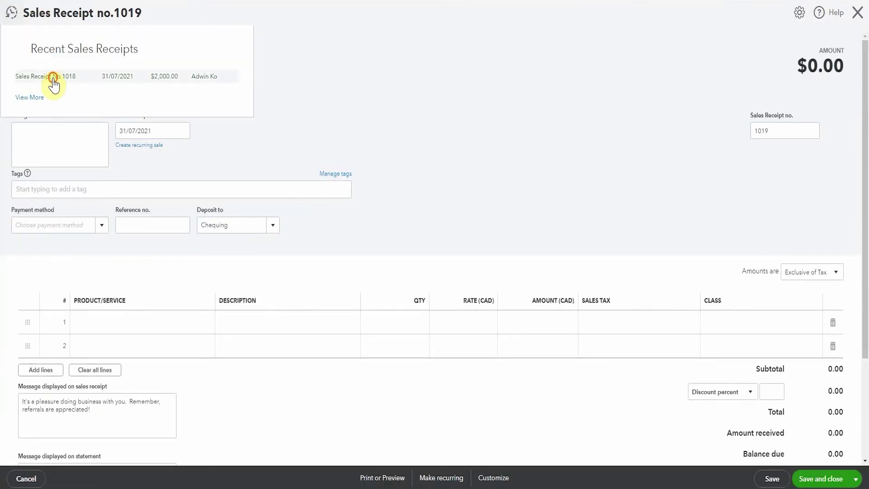
pyautogui.click(24, 78)
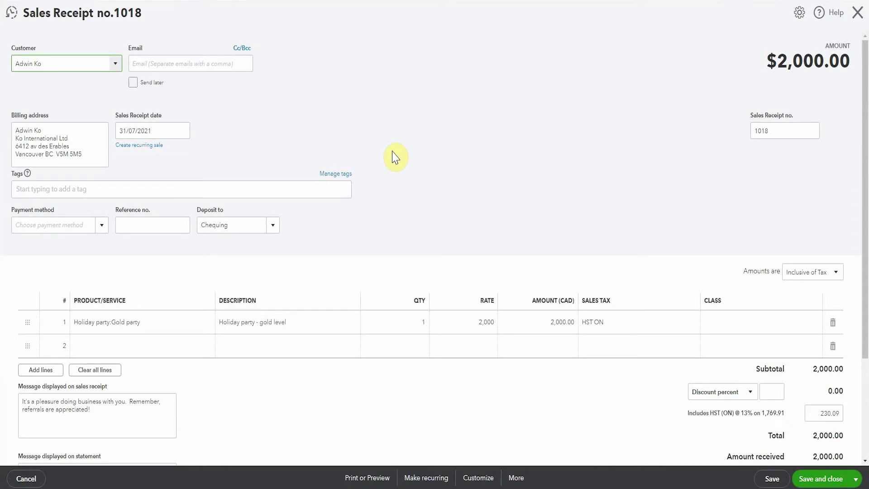
# - Add a tax-exempt 'Credit card fees' line with rate −200 as line 2
pyautogui.click(185, 351)
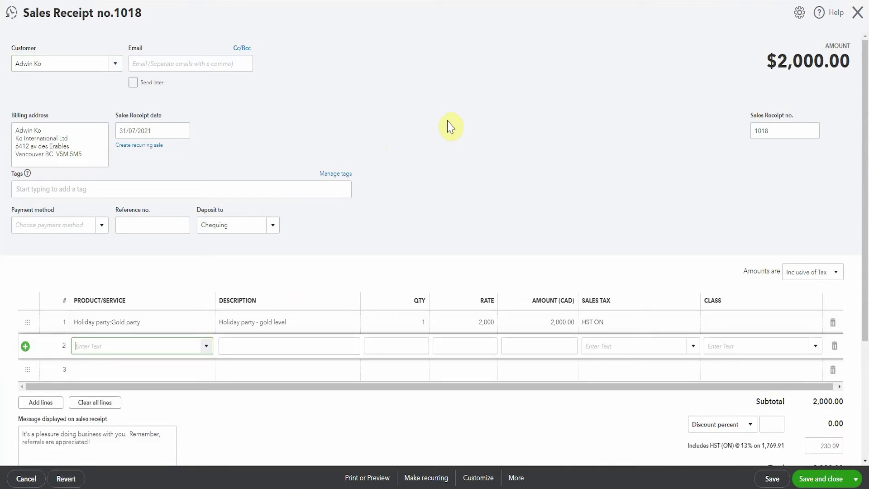
pyautogui.write('Credit card fees')
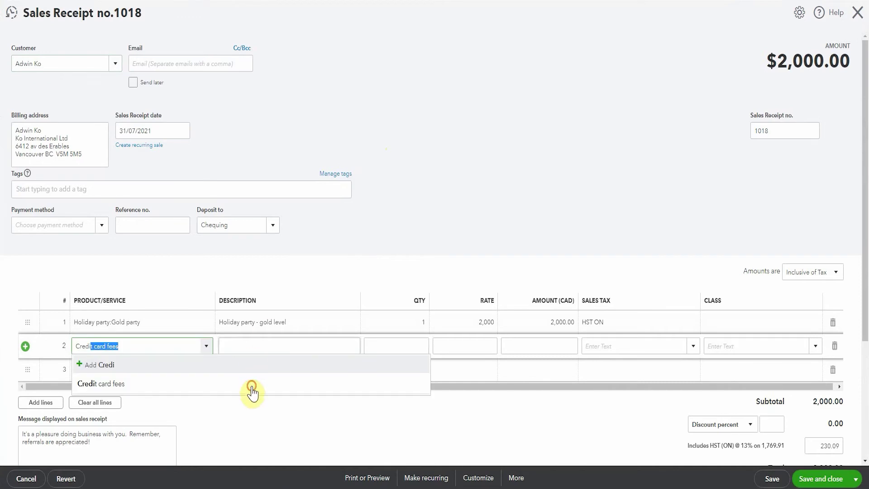
pyautogui.click(252, 382)
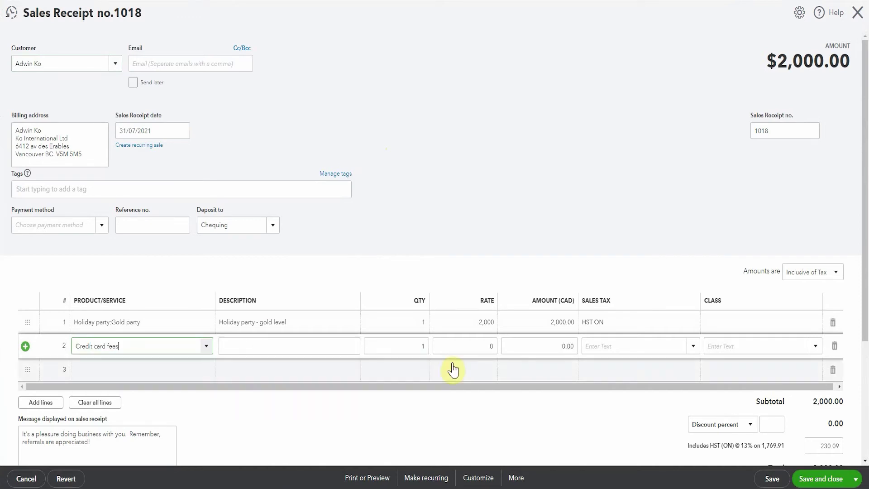
pyautogui.click(495, 339)
pyautogui.write('-200')
pyautogui.press('Tab')
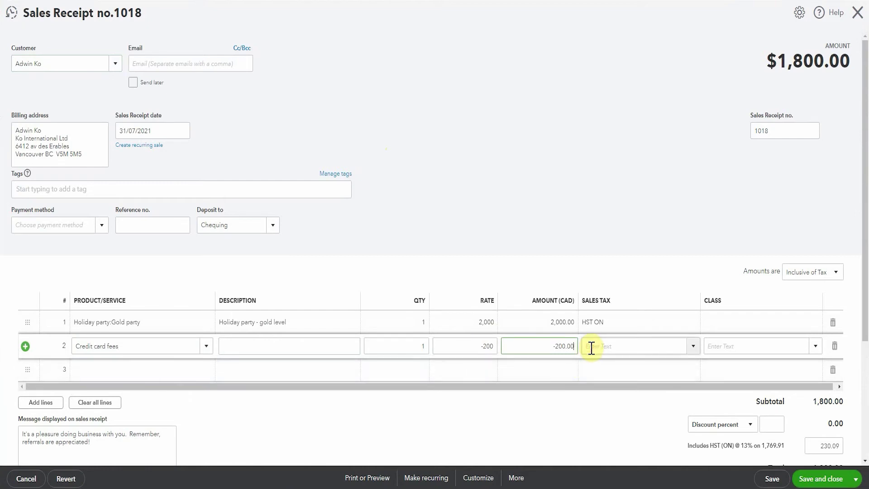
pyautogui.click(591, 347)
pyautogui.click(597, 364)
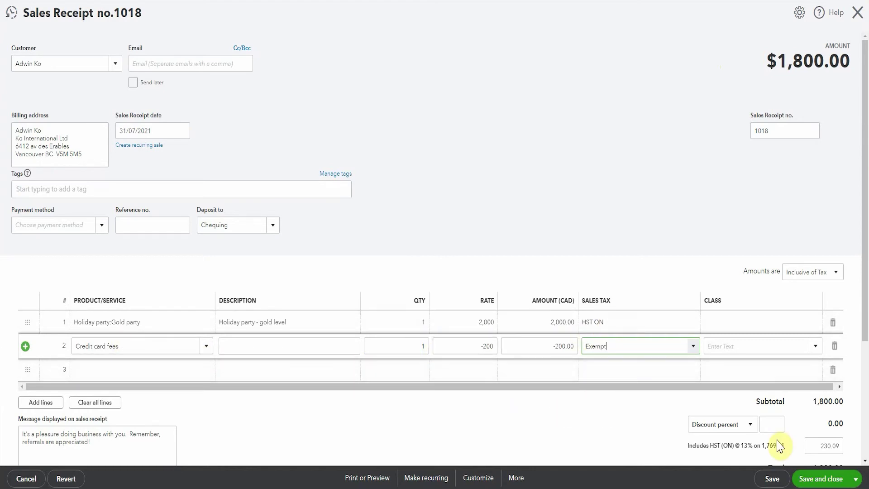
# - Save receipt 1018 and match the $1,800 ATM deposit to it in the bank feed
pyautogui.click(742, 457)
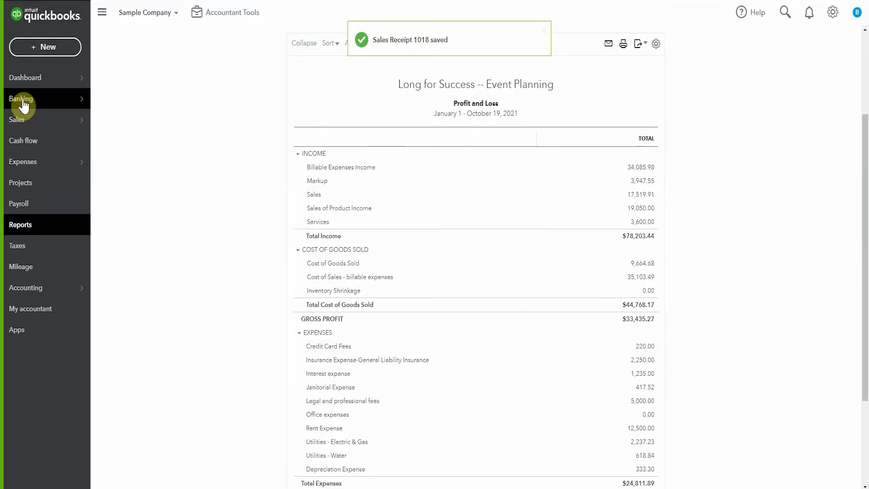
pyautogui.click(24, 106)
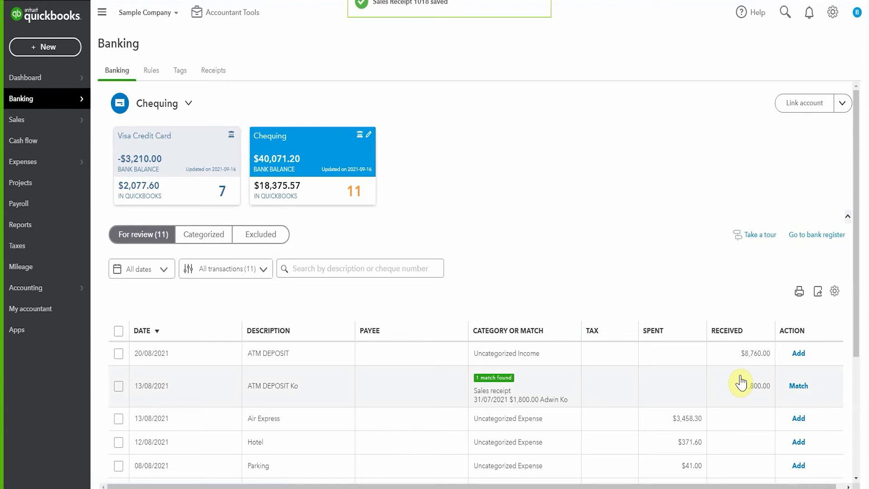
pyautogui.click(799, 388)
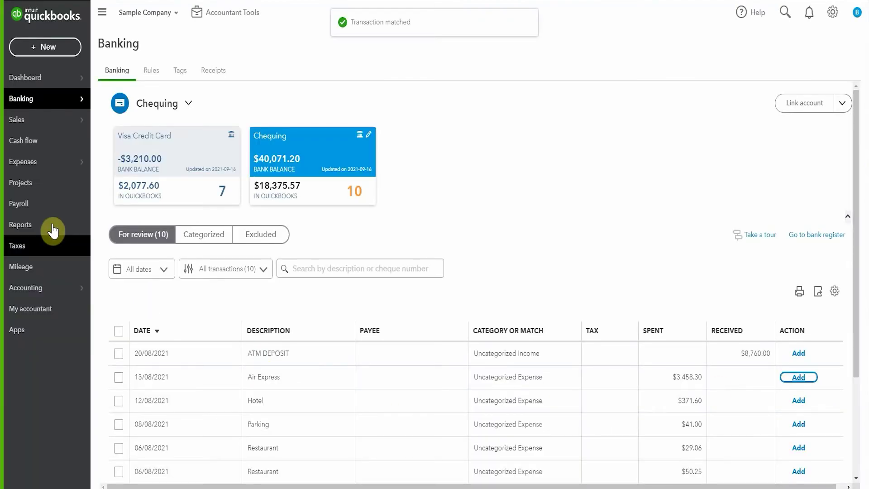
pyautogui.click(52, 230)
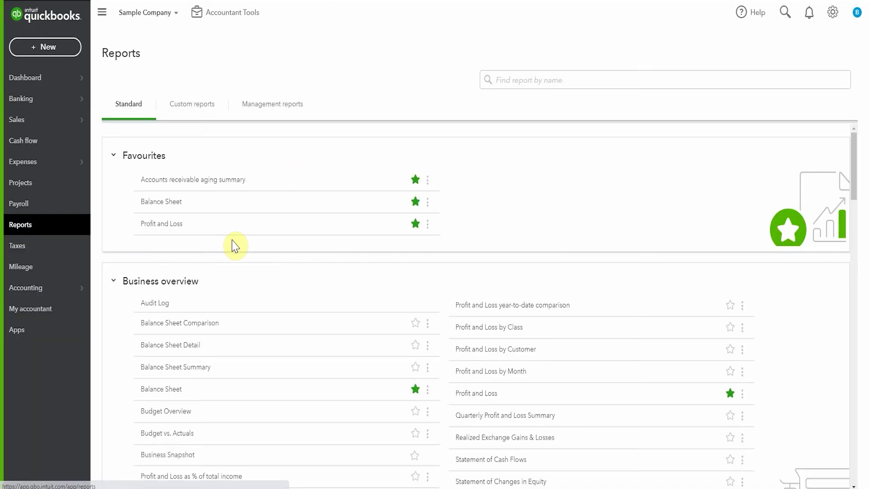
# - Open Profit and Loss from Favourites to check Credit Card Fees of 220.00
pyautogui.click(161, 224)
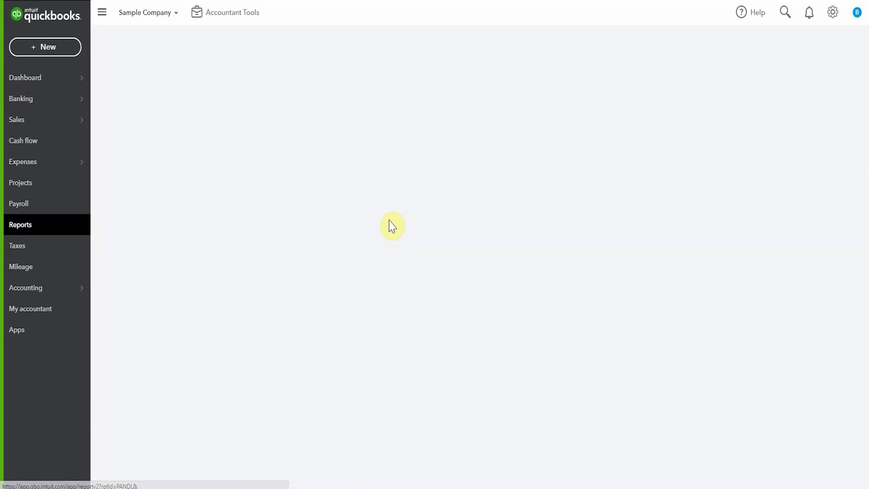